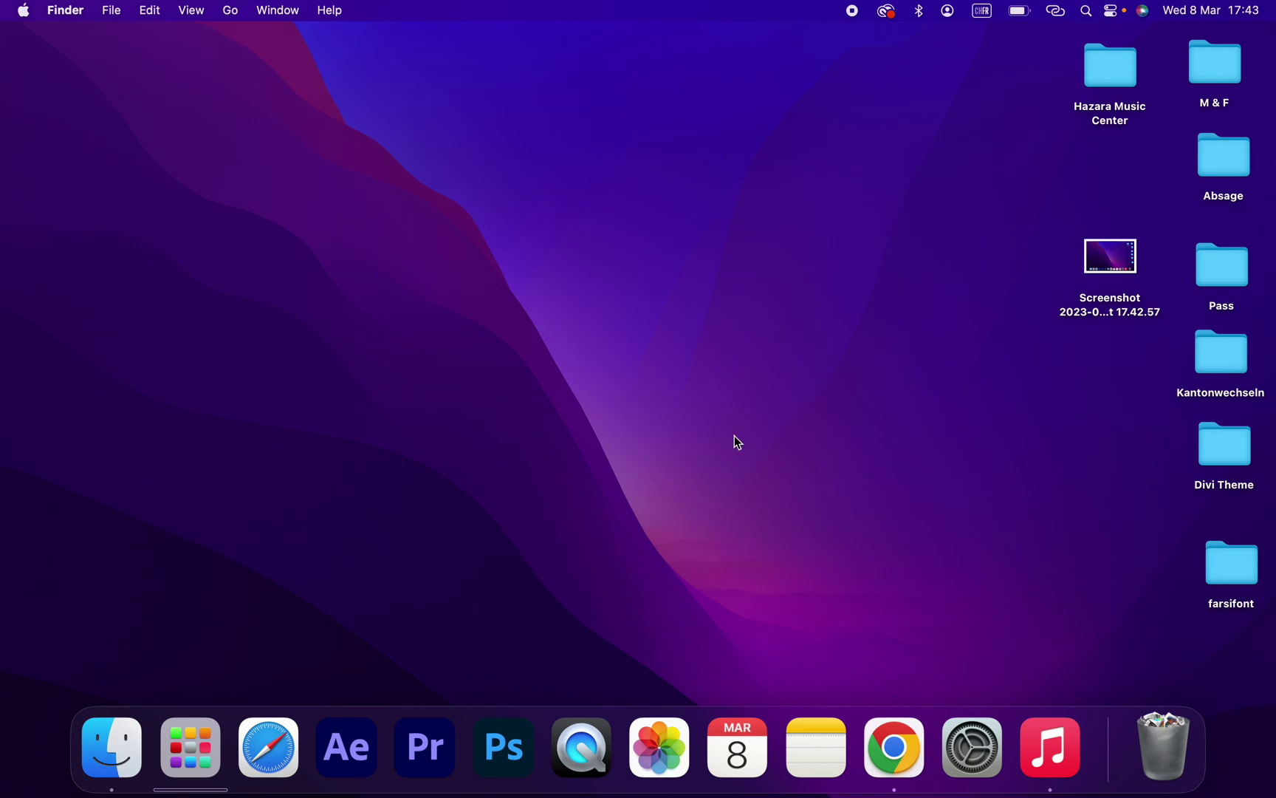
Browse the VMware Fusion 13 Pro evaluation page down to the download cards, then return to the desktop
{"action": "left_click", "coordinate": [885, 756]}
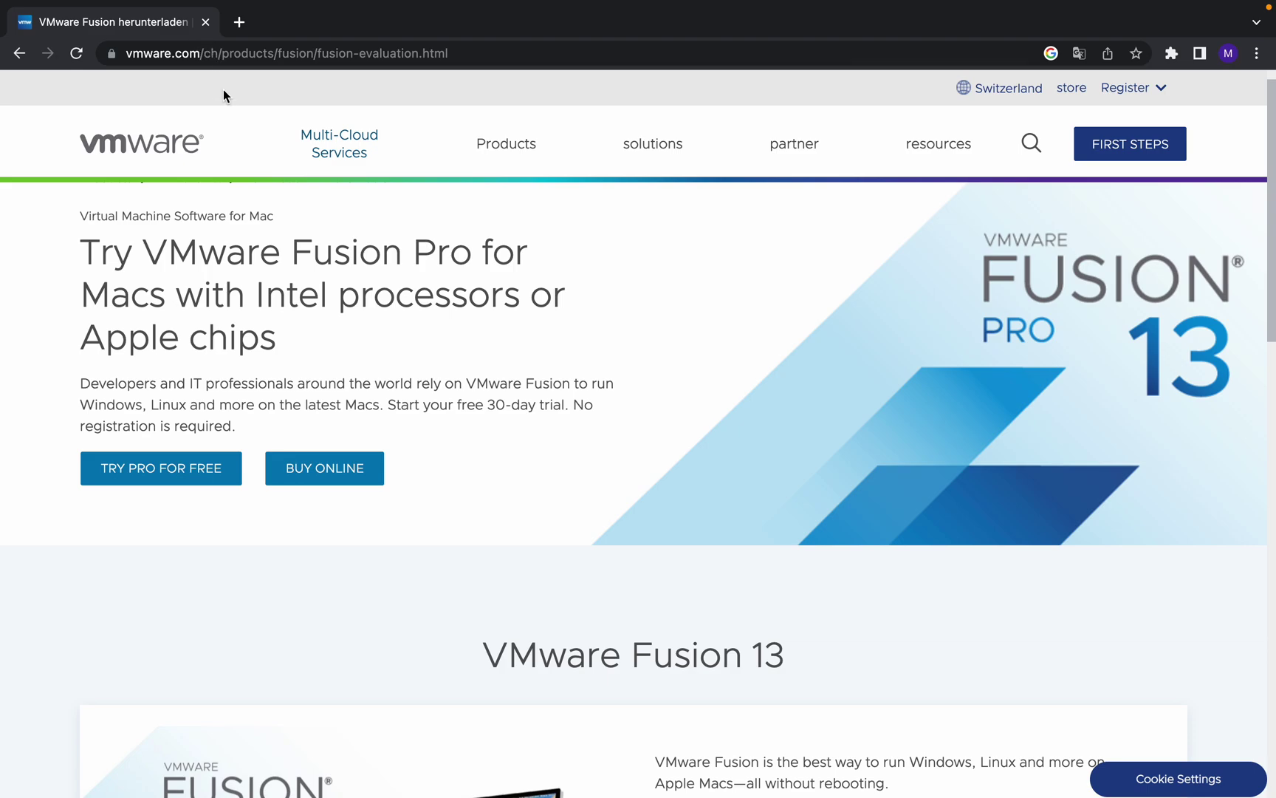
{"action": "scroll", "coordinate": [332, 331], "scroll_direction": "up", "scroll_amount": 1}
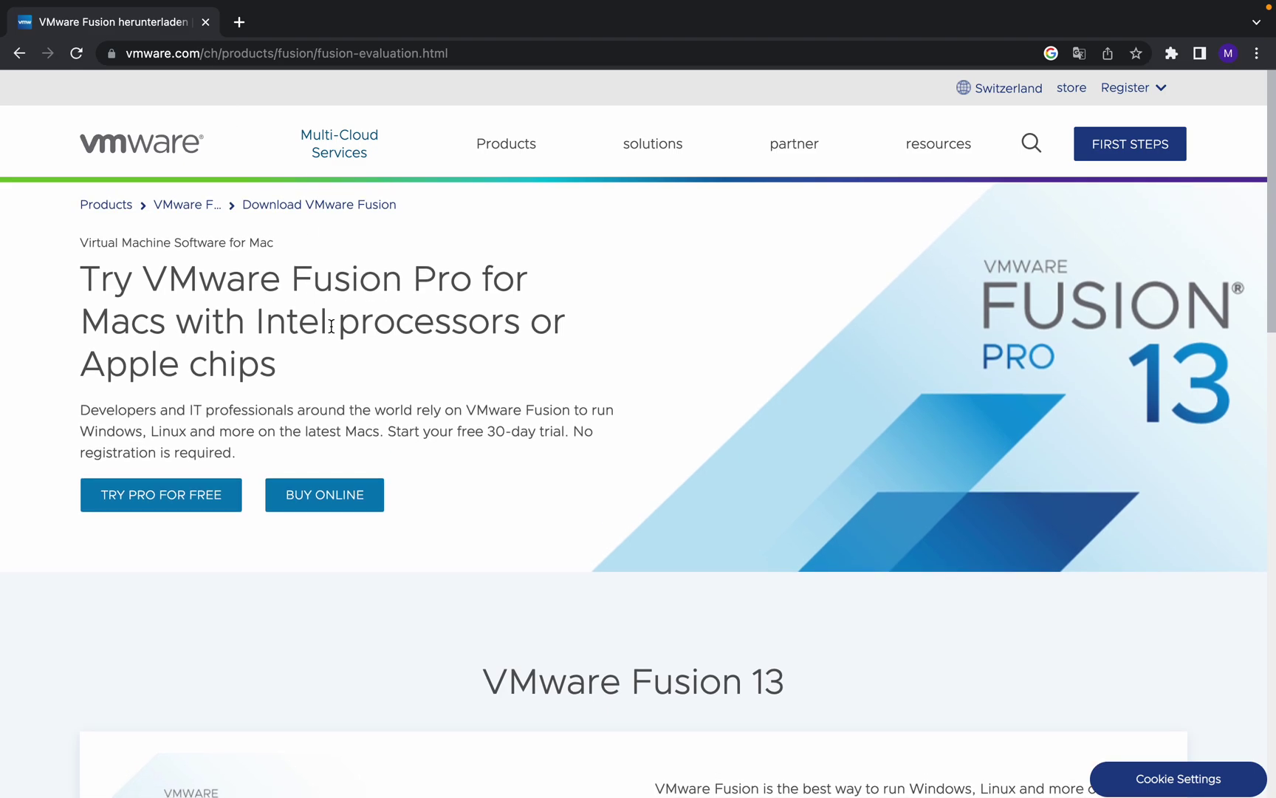
{"action": "scroll", "coordinate": [245, 456], "scroll_direction": "down", "scroll_amount": 7}
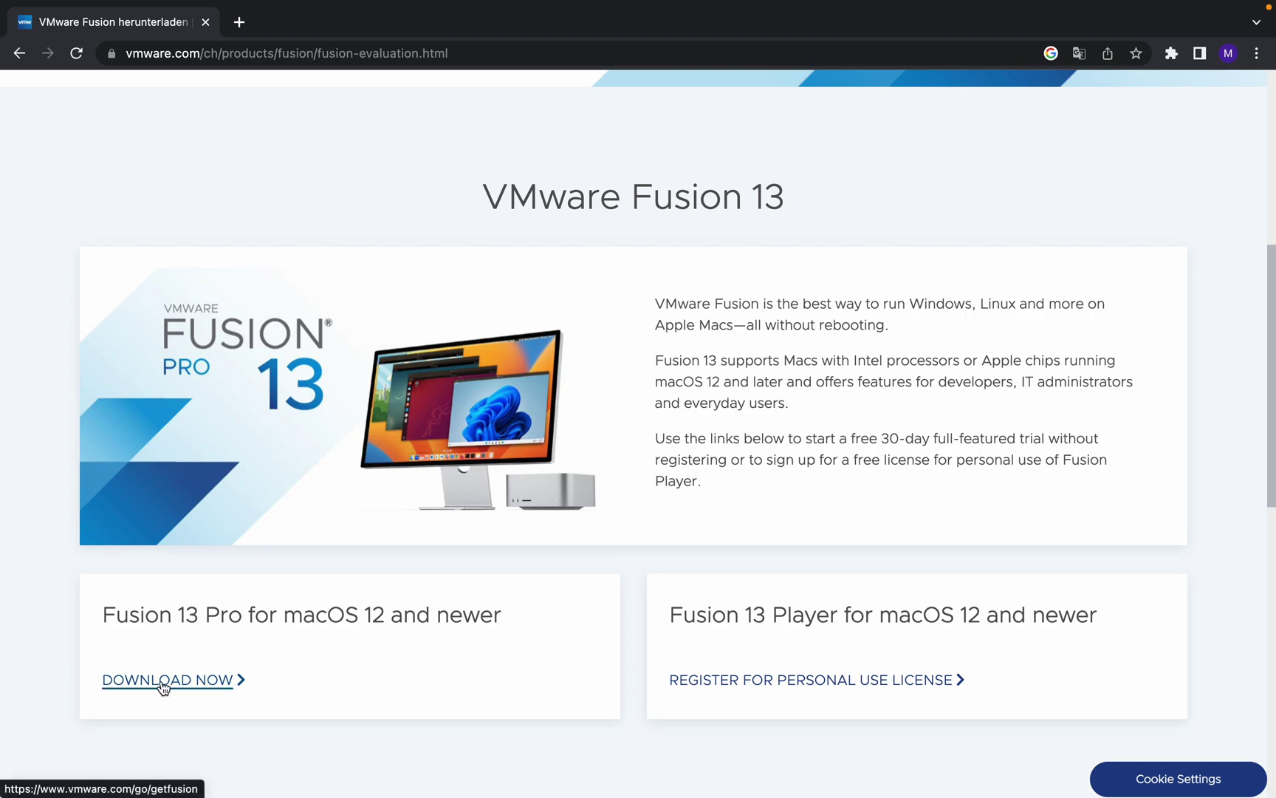
{"action": "scroll", "coordinate": [432, 379], "scroll_direction": "up", "scroll_amount": 7}
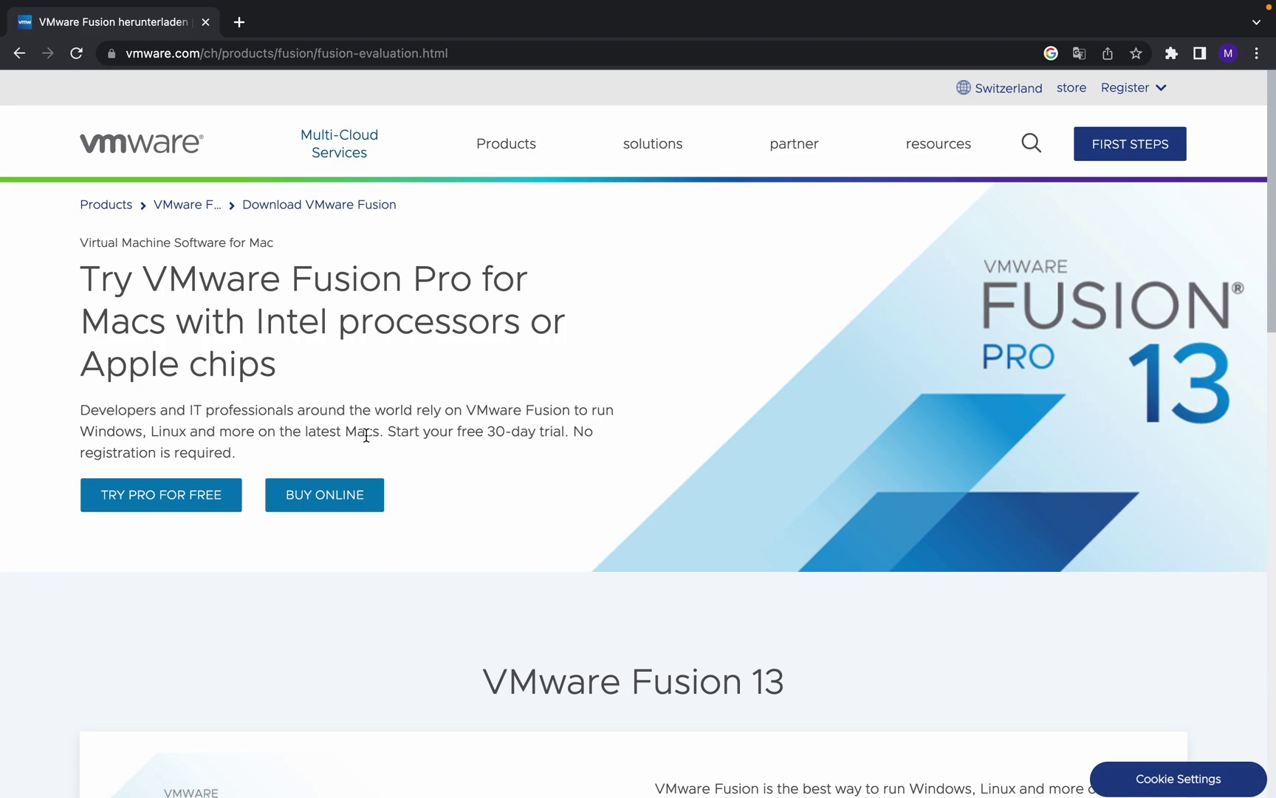
{"action": "scroll", "coordinate": [595, 567], "scroll_direction": "down", "scroll_amount": 7}
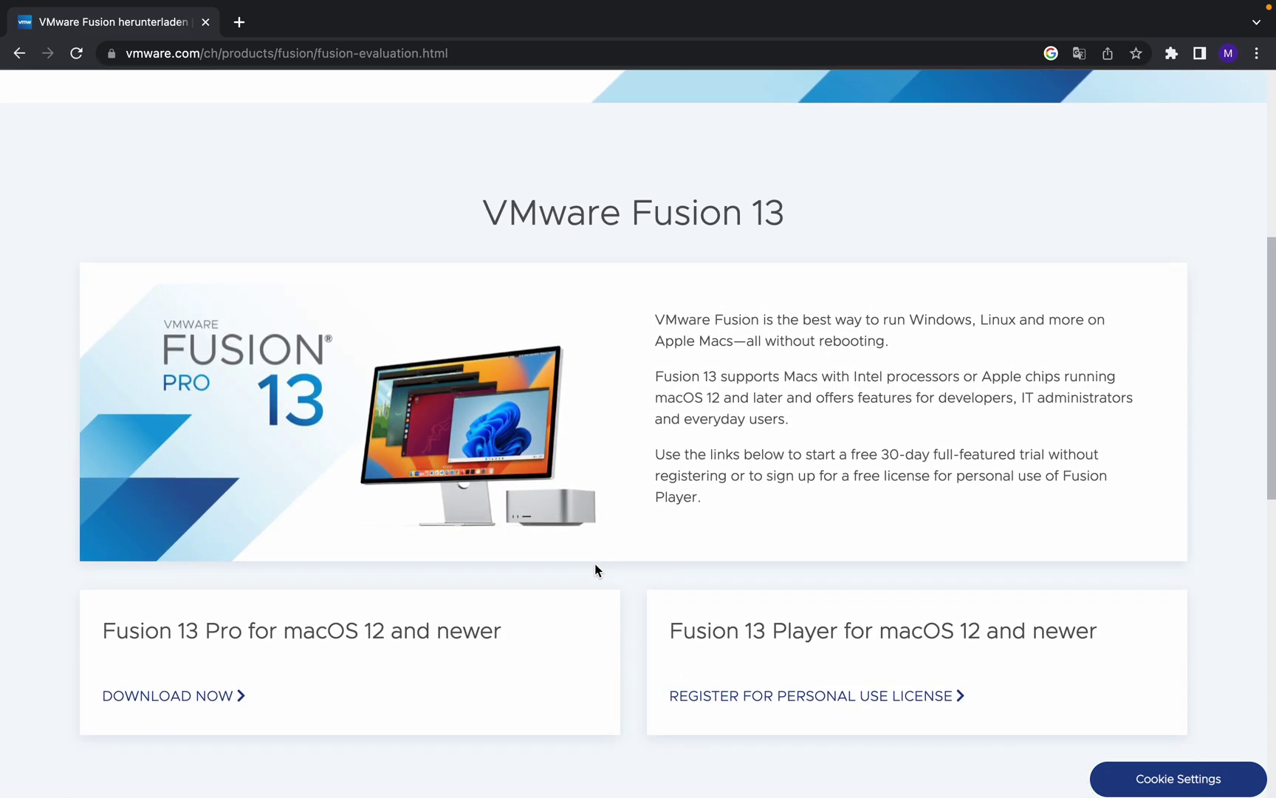
{"action": "scroll", "coordinate": [595, 566], "scroll_direction": "down", "scroll_amount": 3}
{"action": "scroll", "coordinate": [595, 570], "scroll_direction": "up", "scroll_amount": 6}
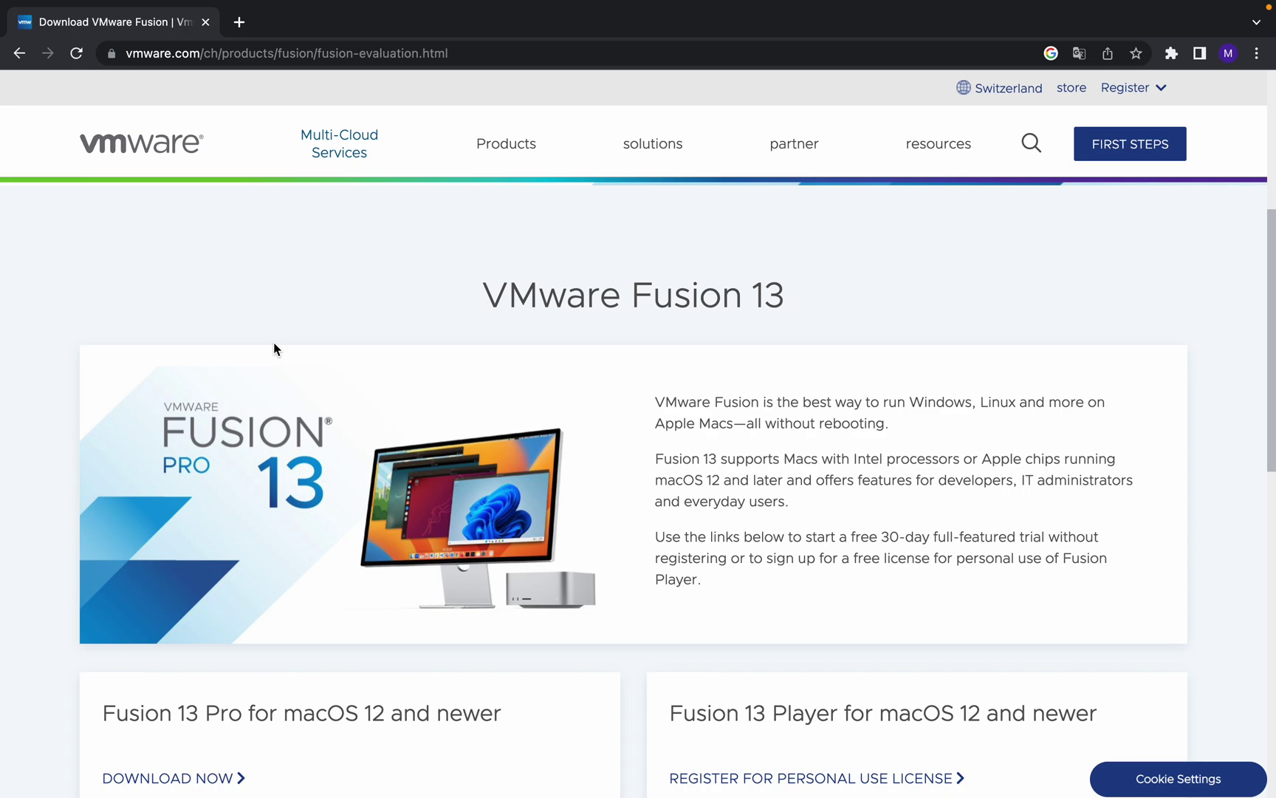
{"action": "scroll", "coordinate": [214, 563], "scroll_direction": "down", "scroll_amount": 3}
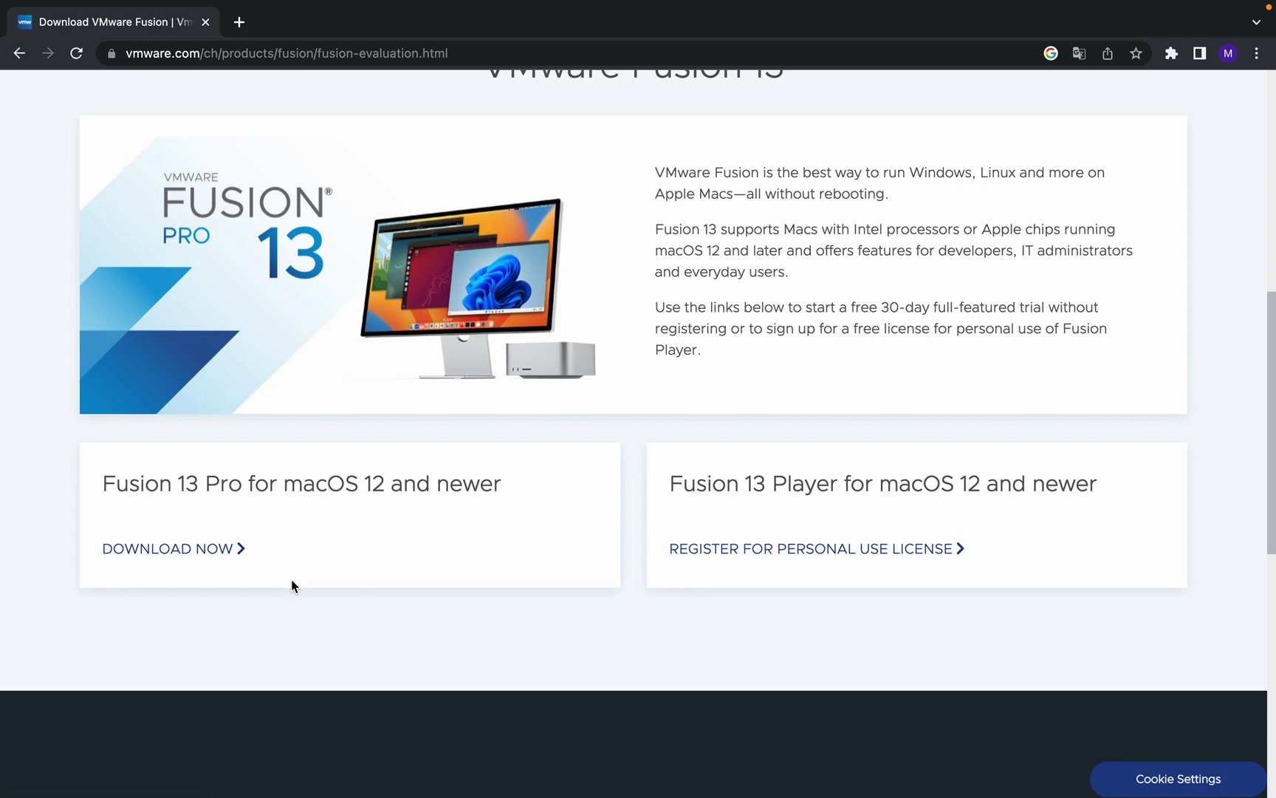
{"action": "key", "text": "ctrl+Left"}
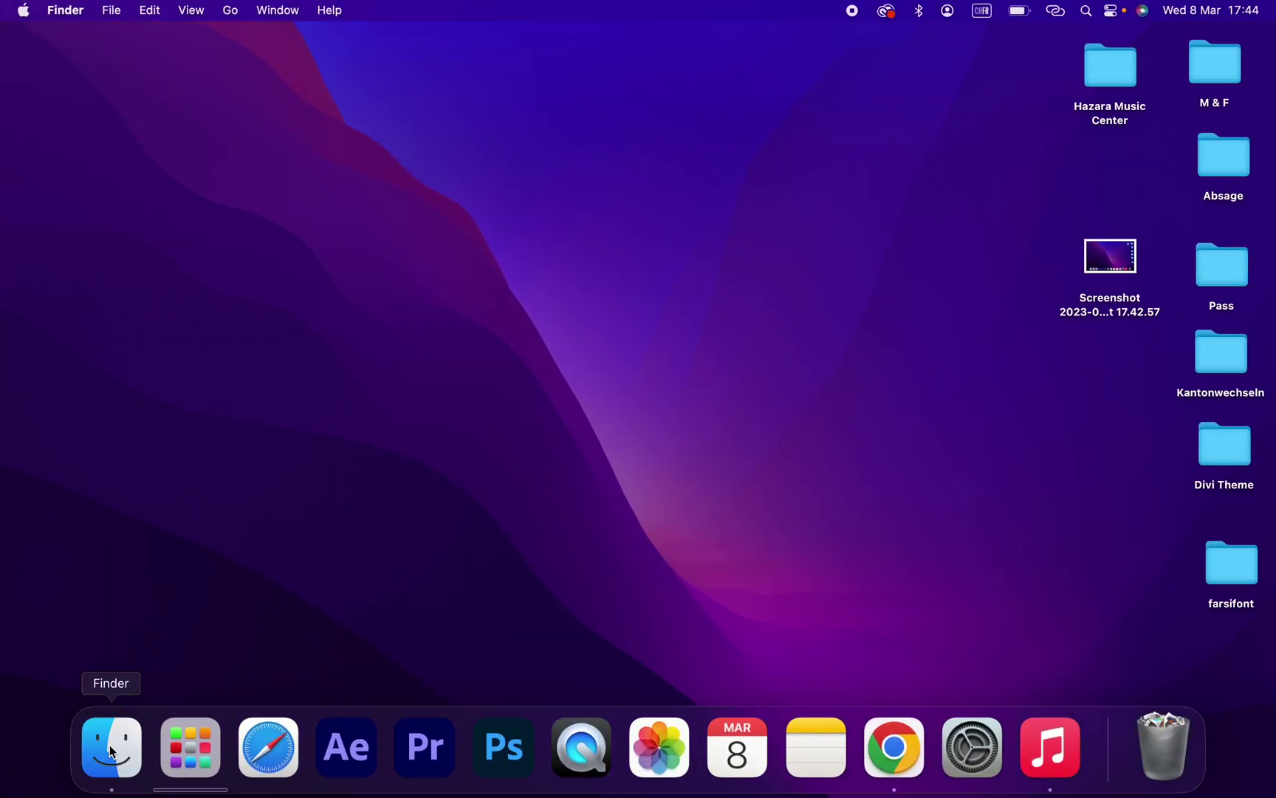
Open the VMware-Fusion-13.0.1 .dmg from the Finder Downloads folder
{"action": "left_click", "coordinate": [112, 750]}
{"action": "left_click", "coordinate": [252, 303]}
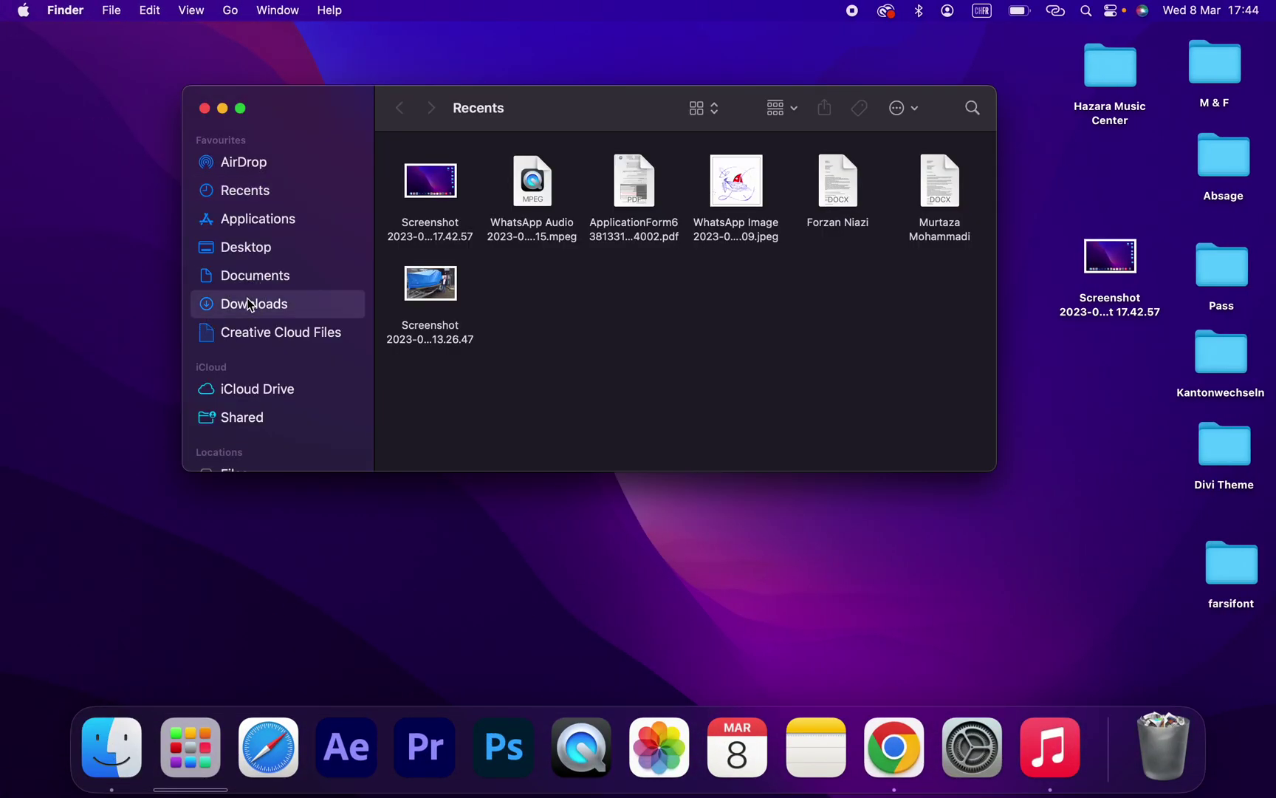
{"action": "scroll", "coordinate": [531, 302], "scroll_direction": "down", "scroll_amount": 5}
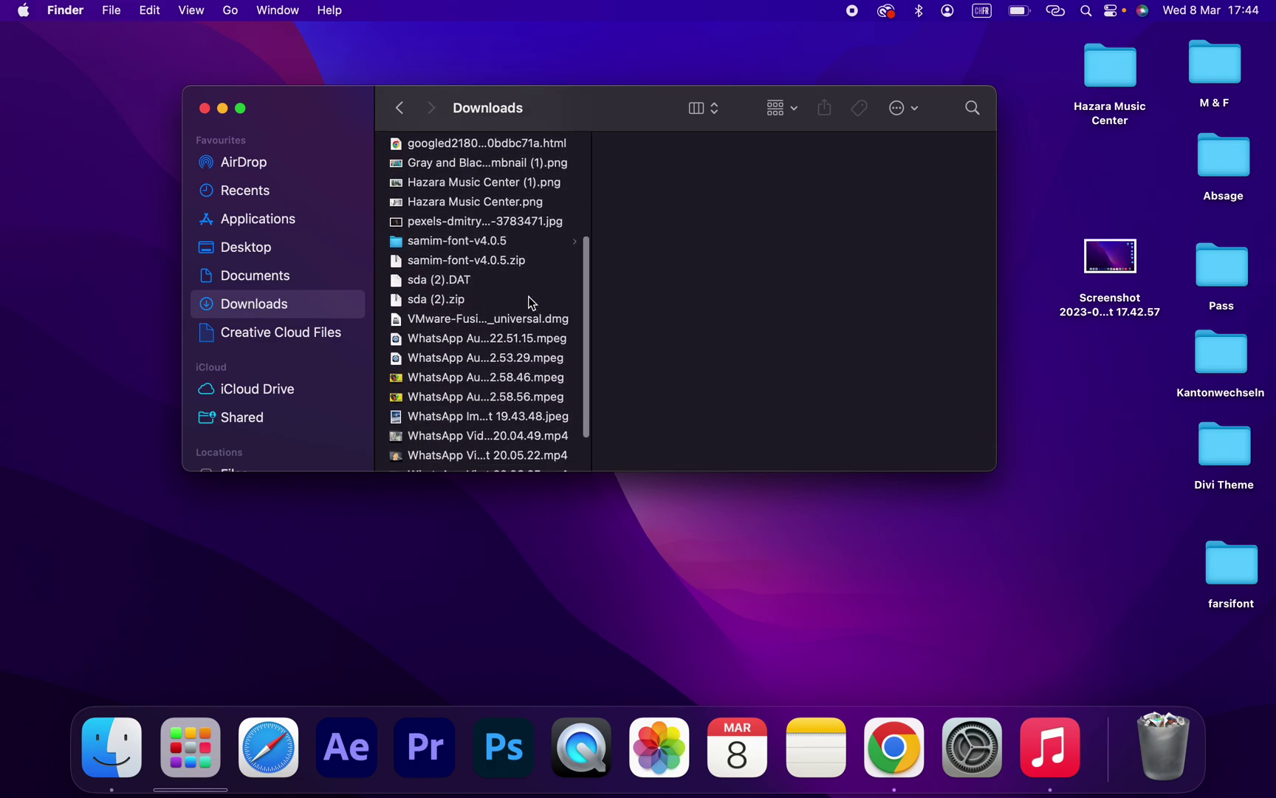
{"action": "left_click", "coordinate": [481, 322]}
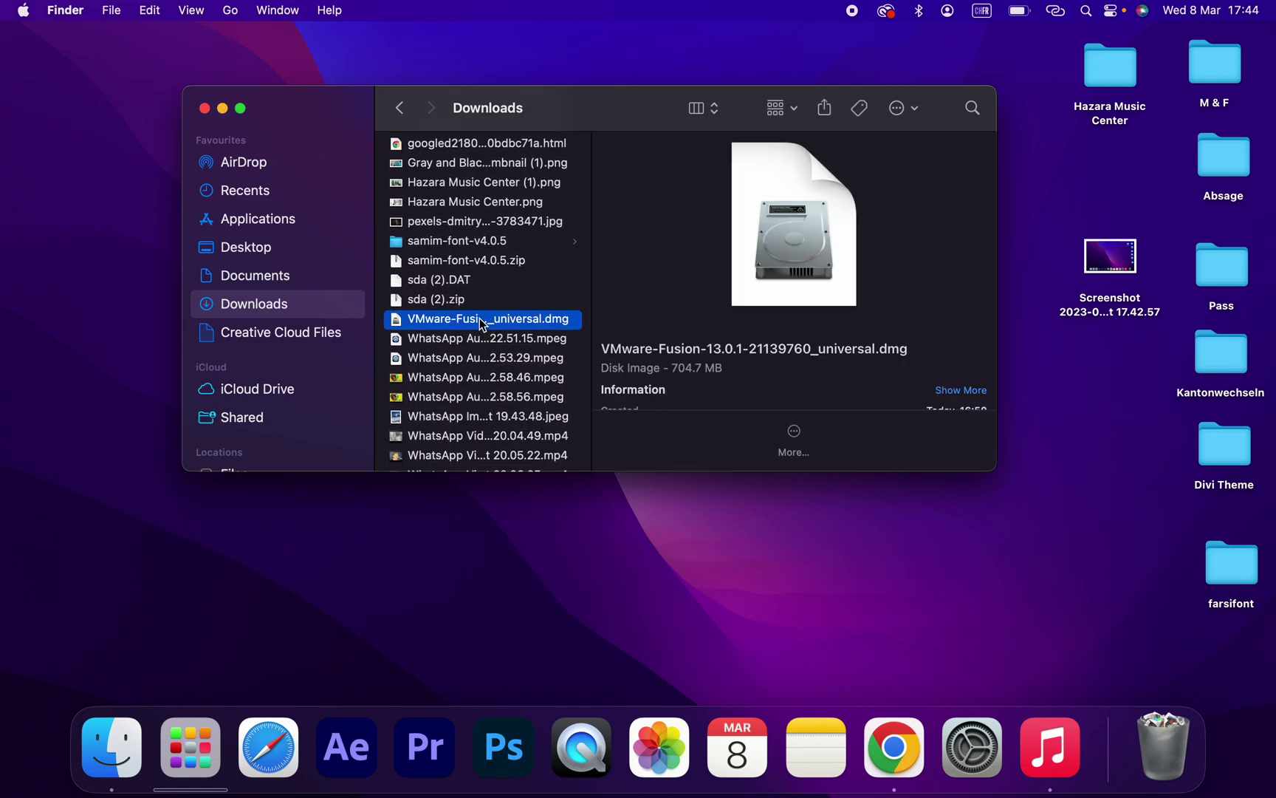
{"action": "right_click", "coordinate": [483, 324]}
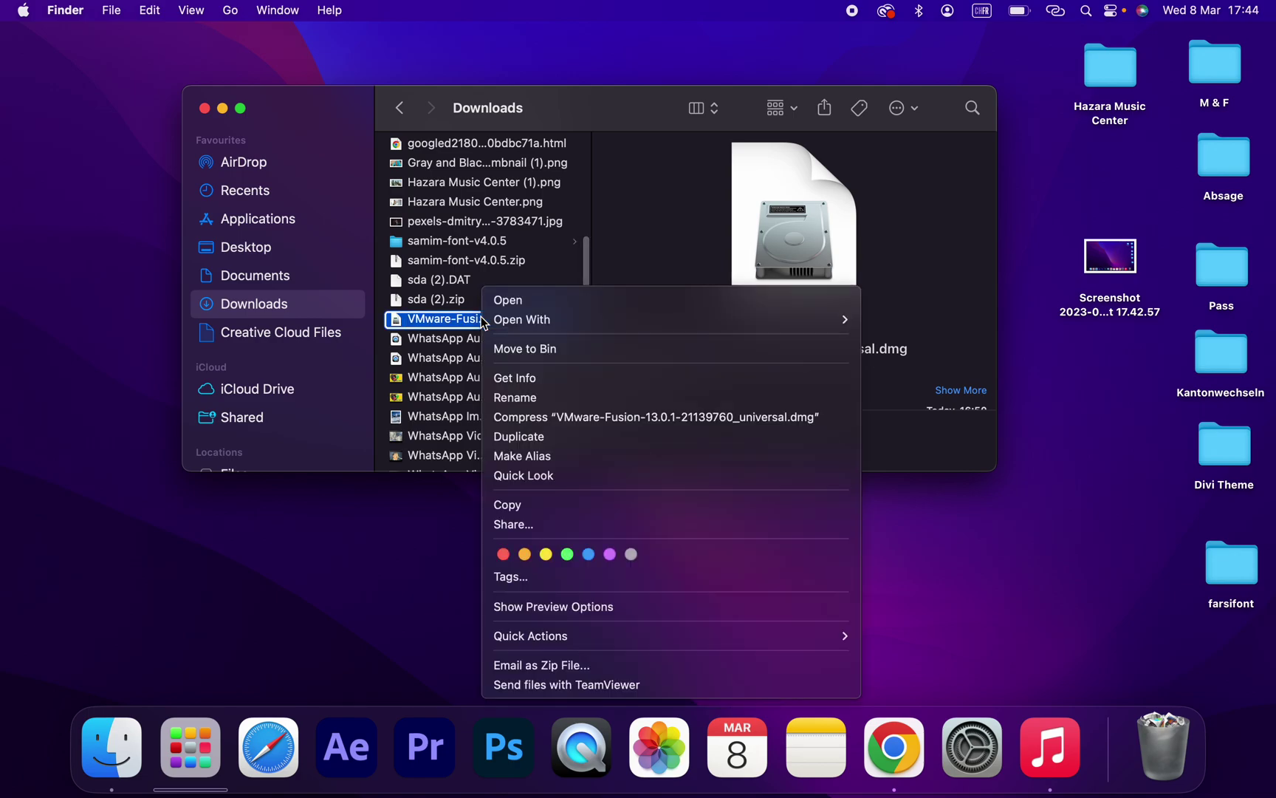
{"action": "left_click", "coordinate": [516, 301]}
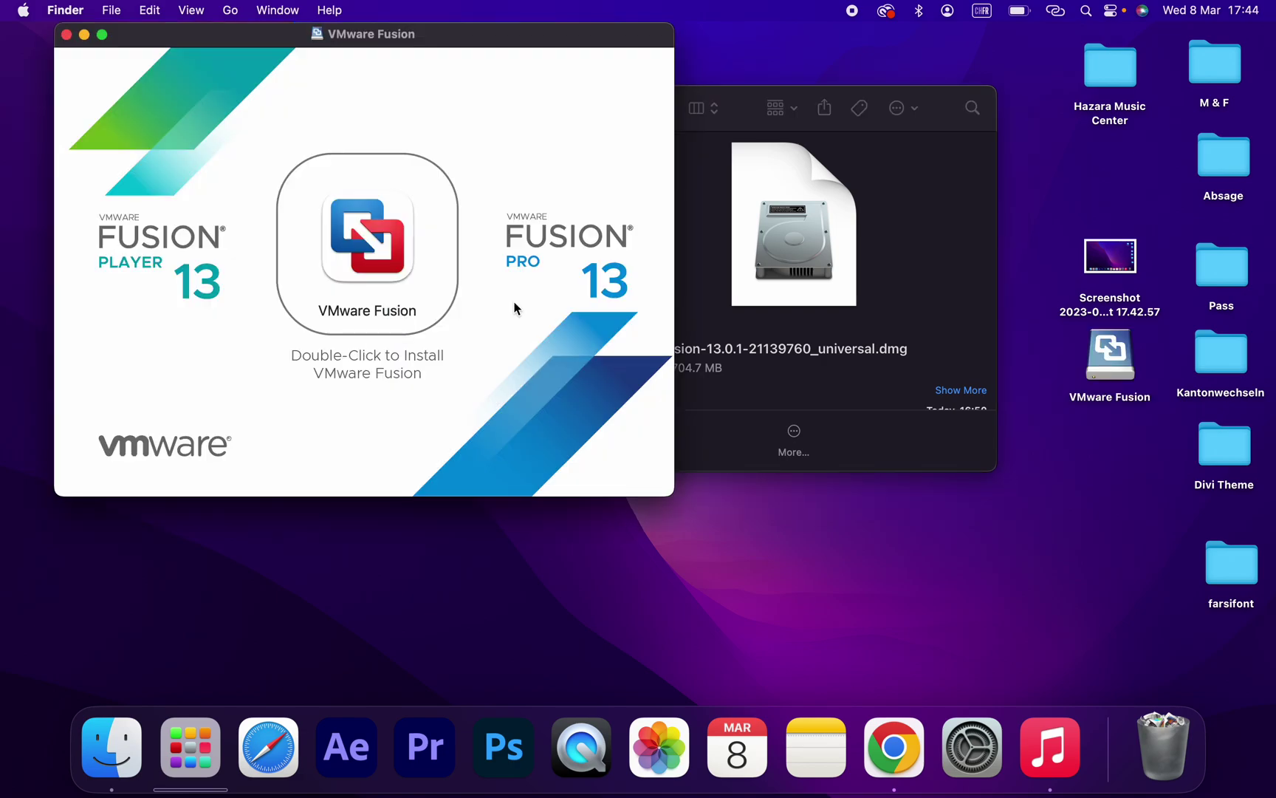
Launch the VMware Fusion installer, confirm the downloaded-app warning, and authenticate with the admin password
{"action": "right_click", "coordinate": [354, 215]}
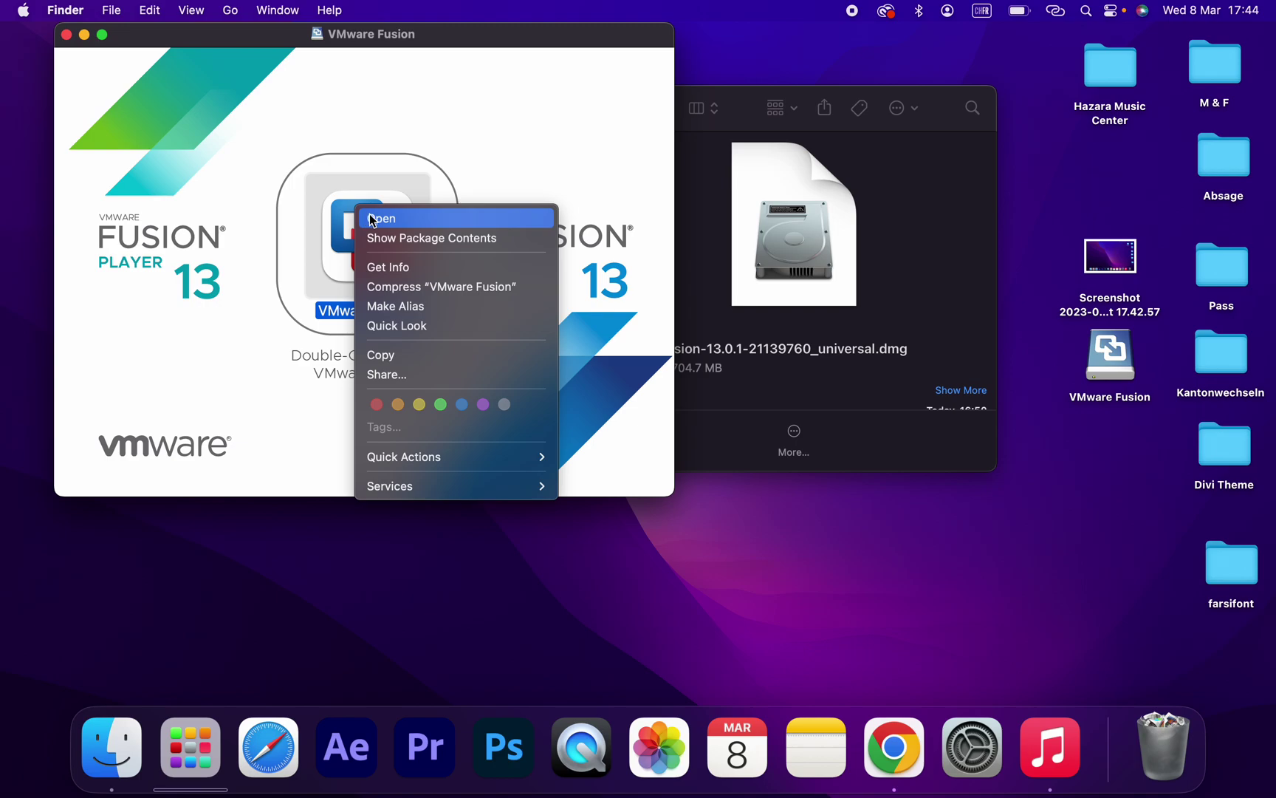
{"action": "left_click", "coordinate": [370, 216]}
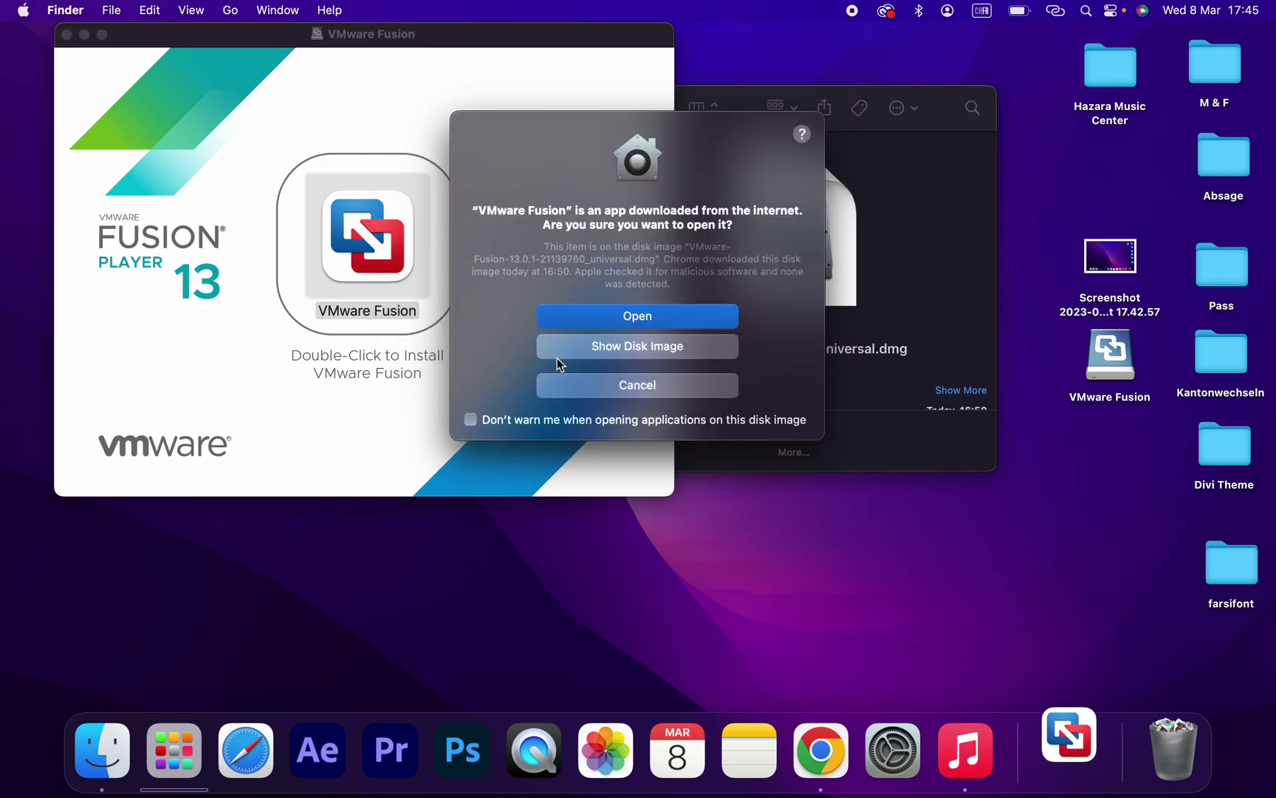
{"action": "left_click", "coordinate": [588, 315]}
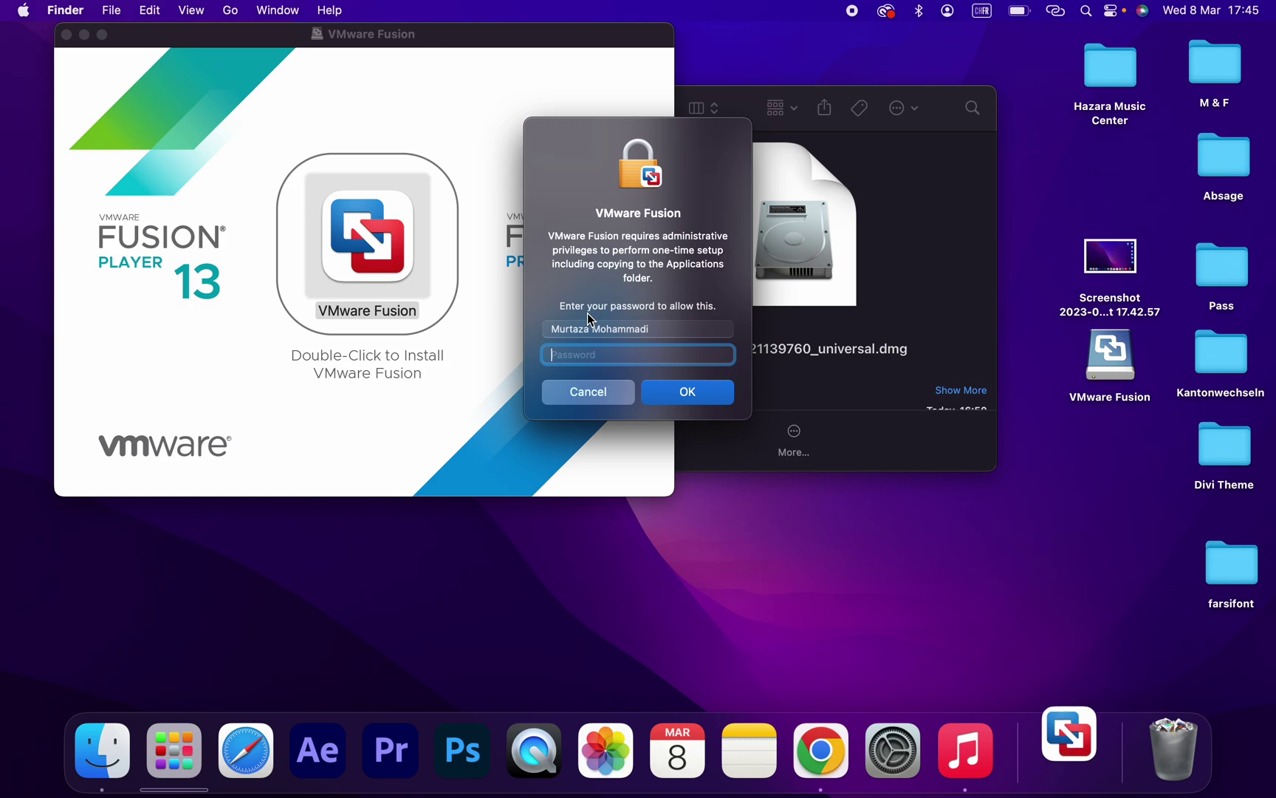
{"action": "type", "text": "******"}
{"action": "key", "text": "Return"}
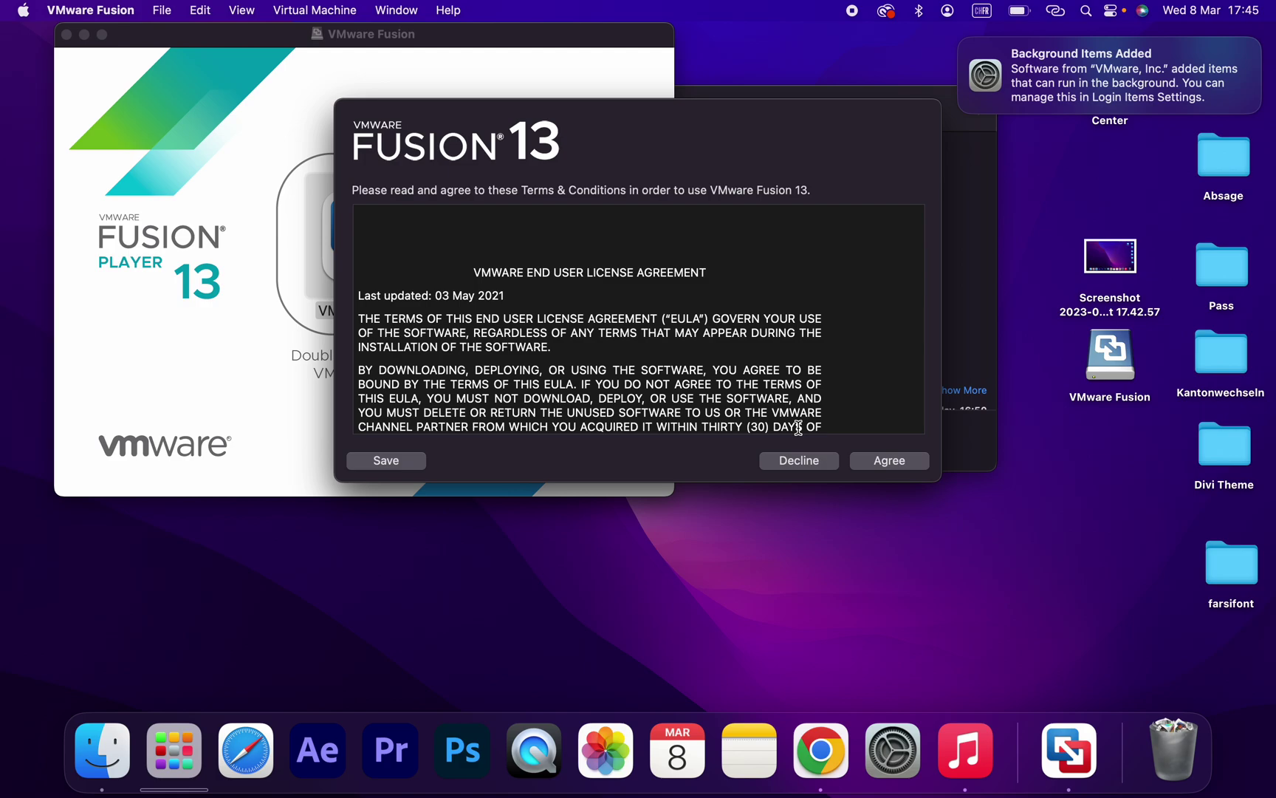
Agree to the license and activate the 30-day VMware Fusion 13 Professional trial
{"action": "left_click", "coordinate": [884, 461]}
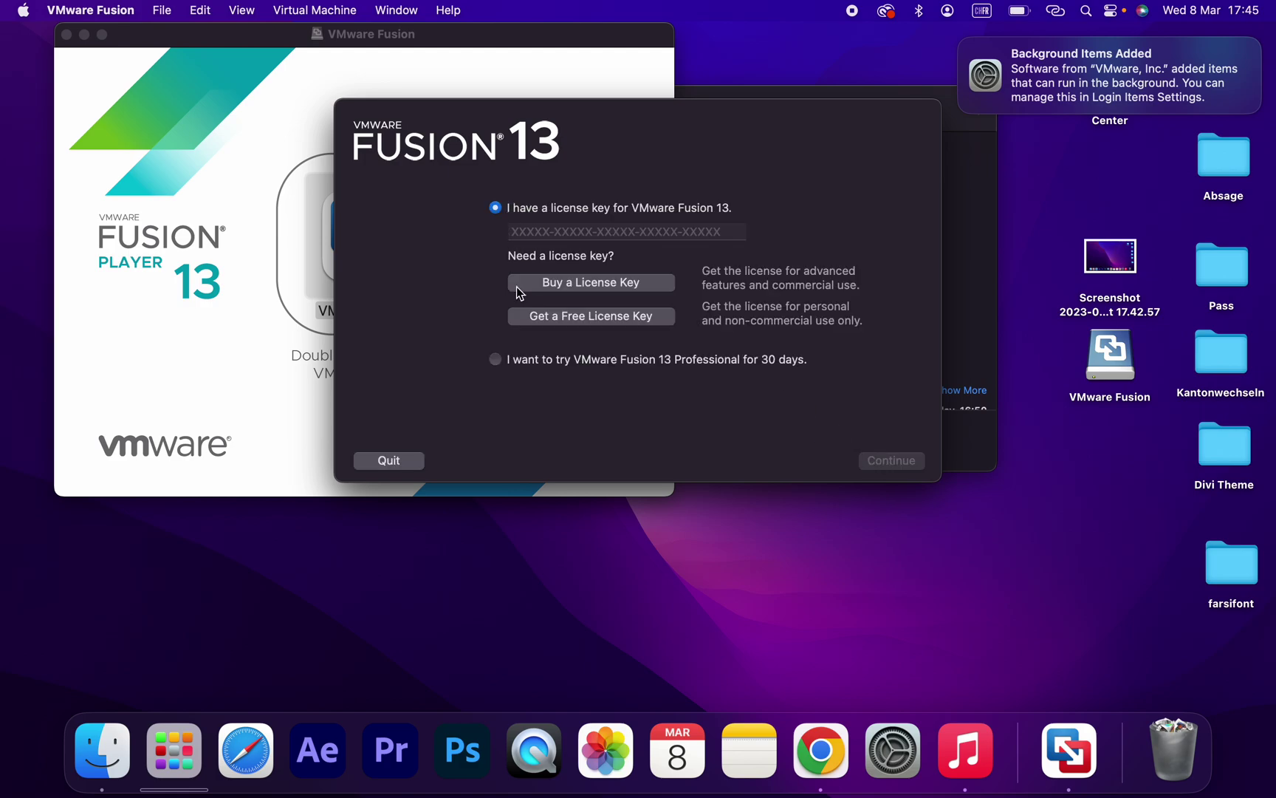
{"action": "left_click", "coordinate": [496, 358]}
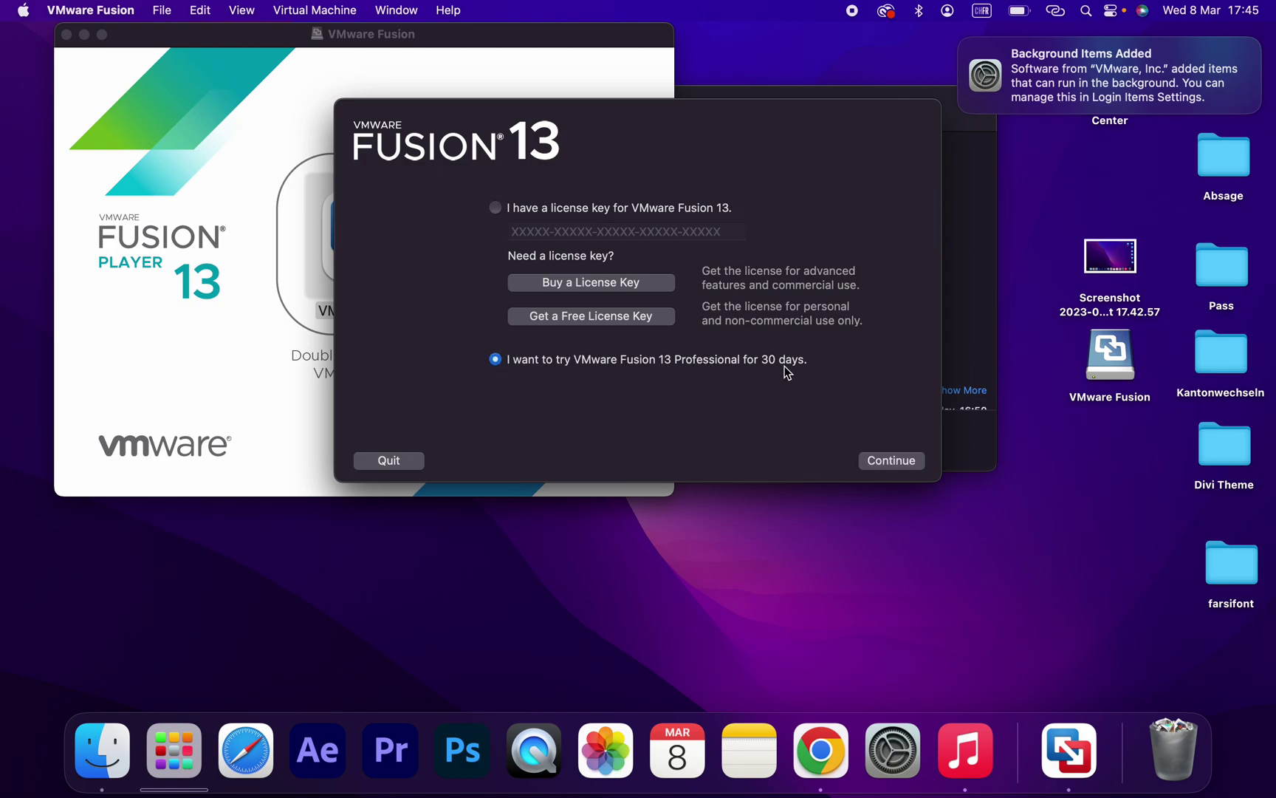
{"action": "left_click", "coordinate": [877, 462]}
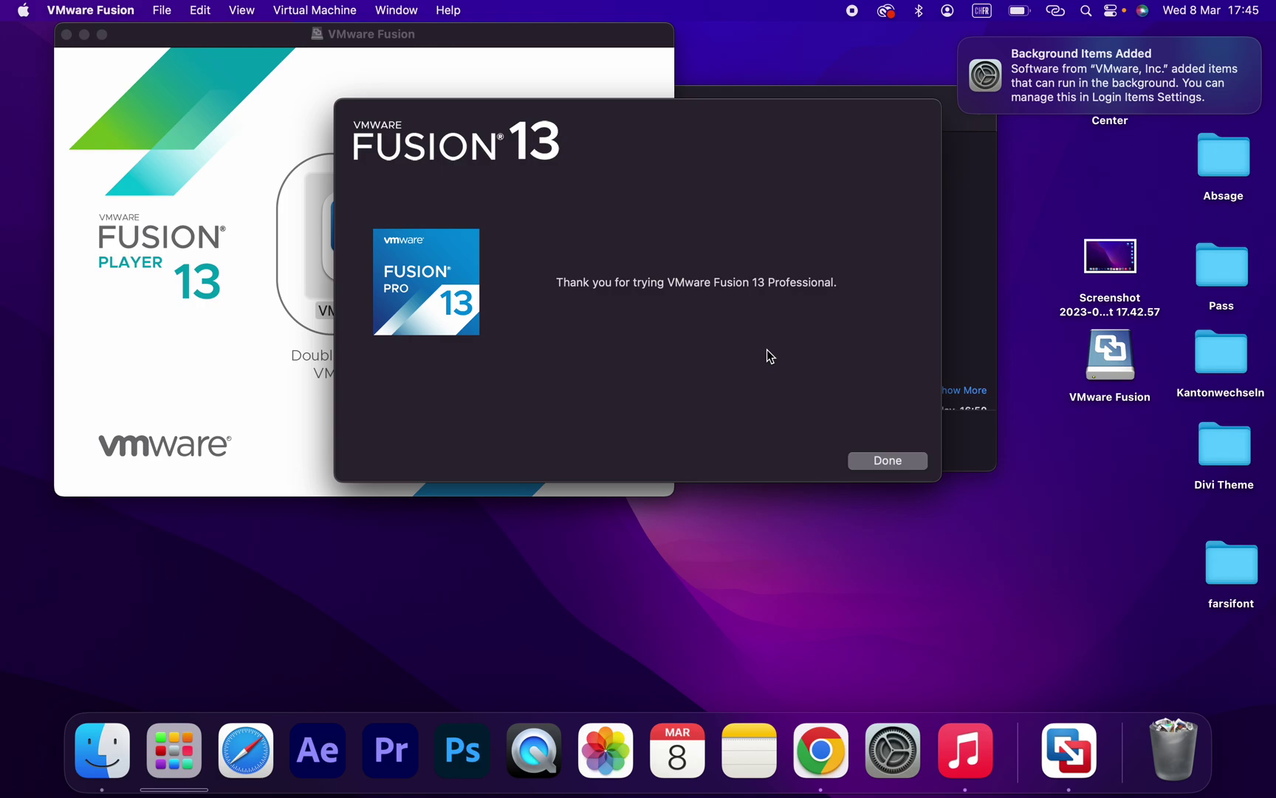
{"action": "key", "text": "Return"}
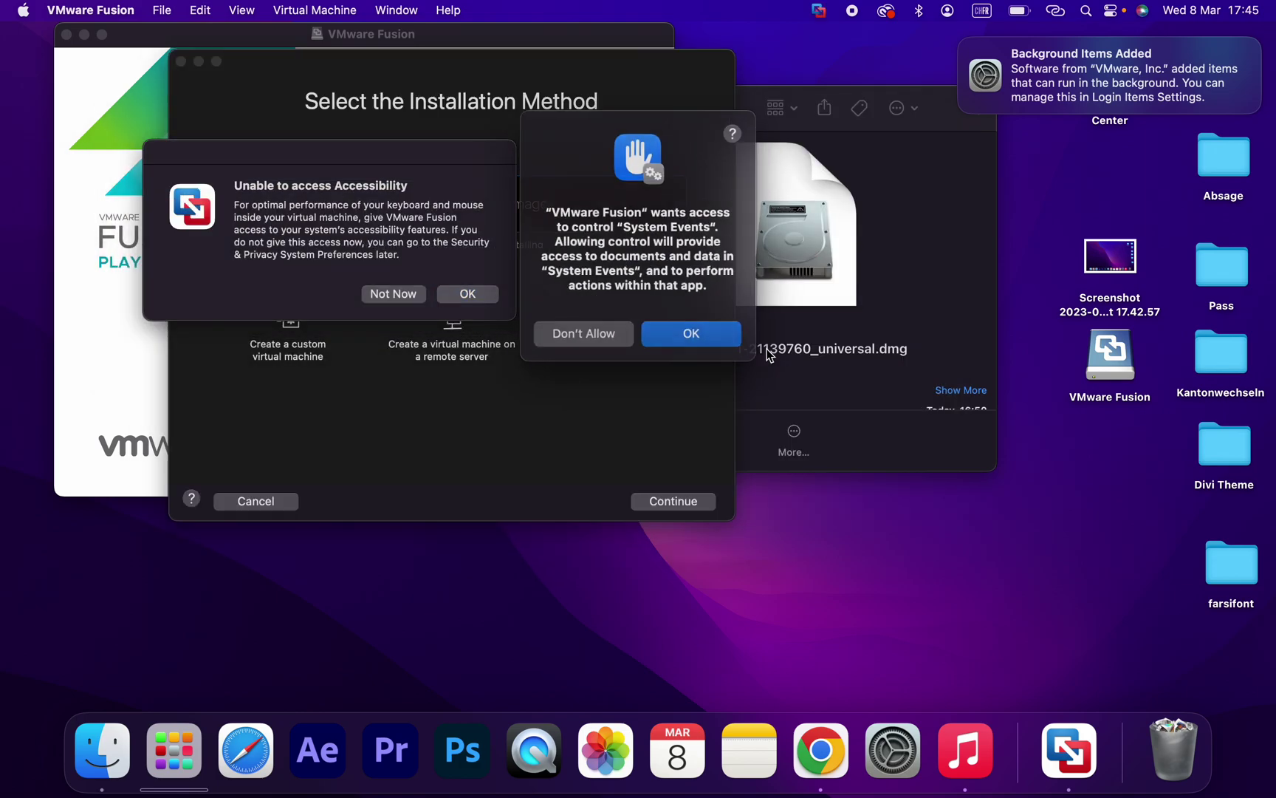
Allow System Events control and switch on VMware Fusion's Accessibility permission, authorizing with the account password
{"action": "left_click", "coordinate": [665, 336]}
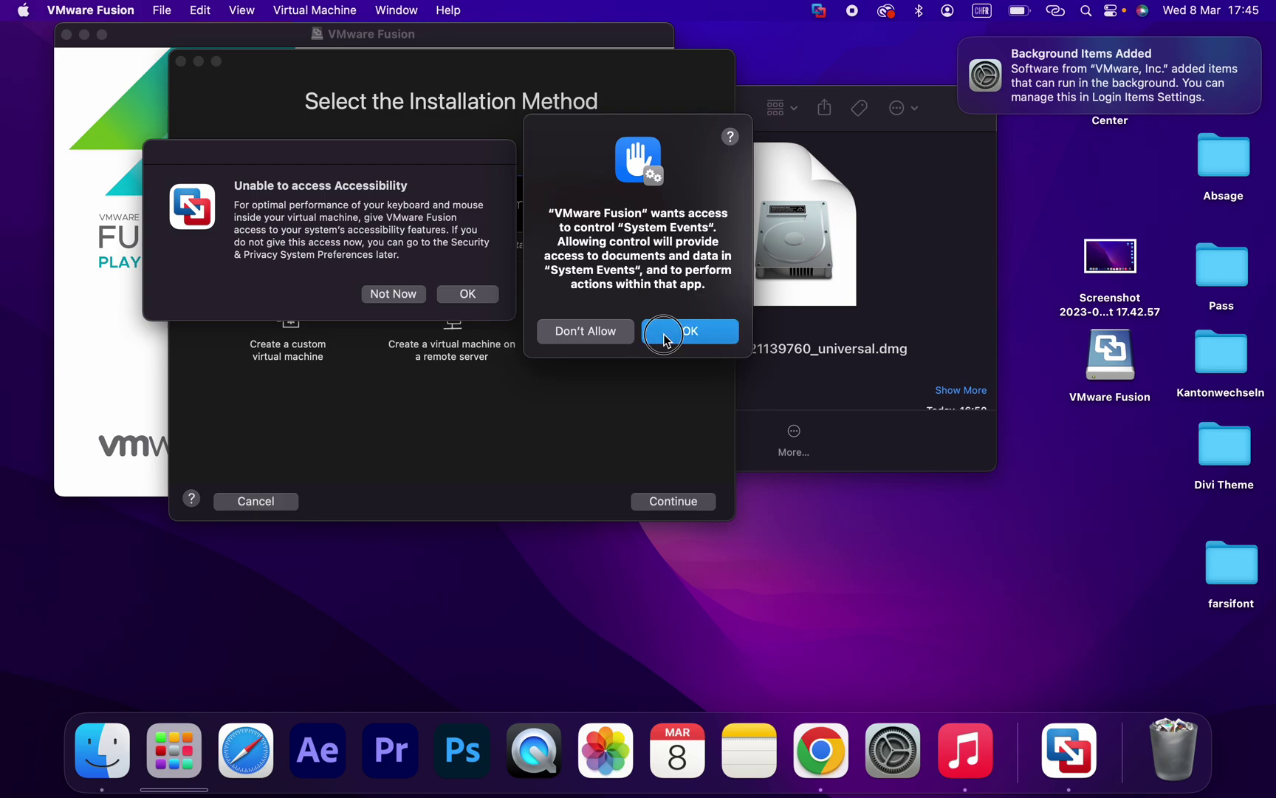
{"action": "left_click", "coordinate": [466, 294]}
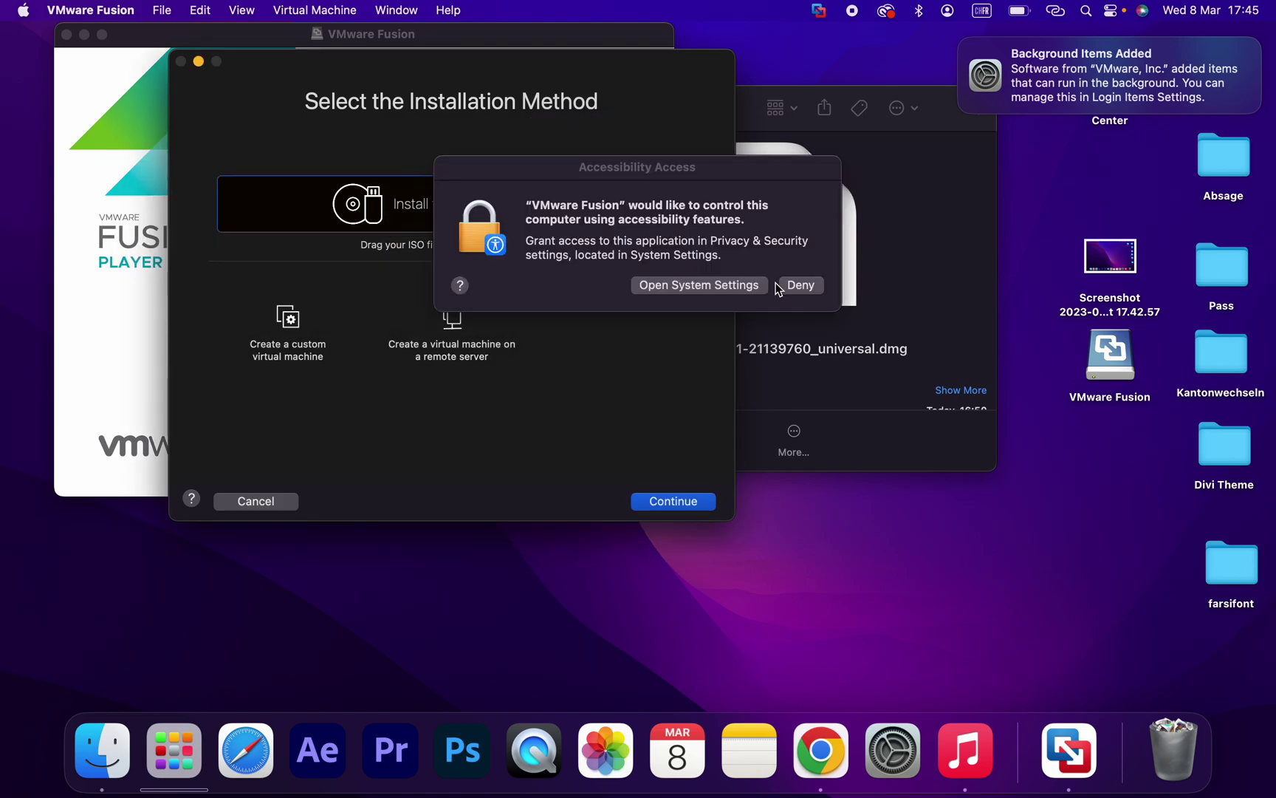
{"action": "left_click", "coordinate": [730, 286]}
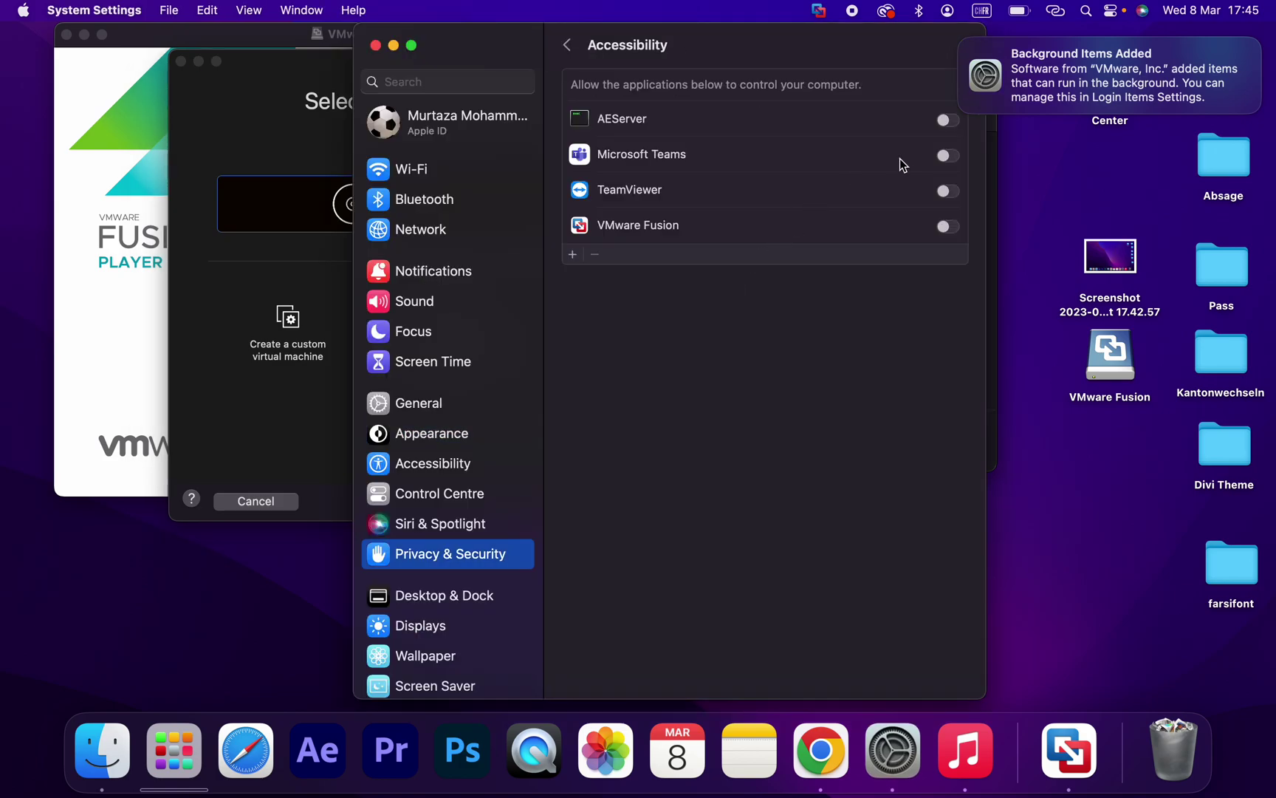
{"action": "left_click", "coordinate": [948, 226]}
{"action": "type", "text": "••"}
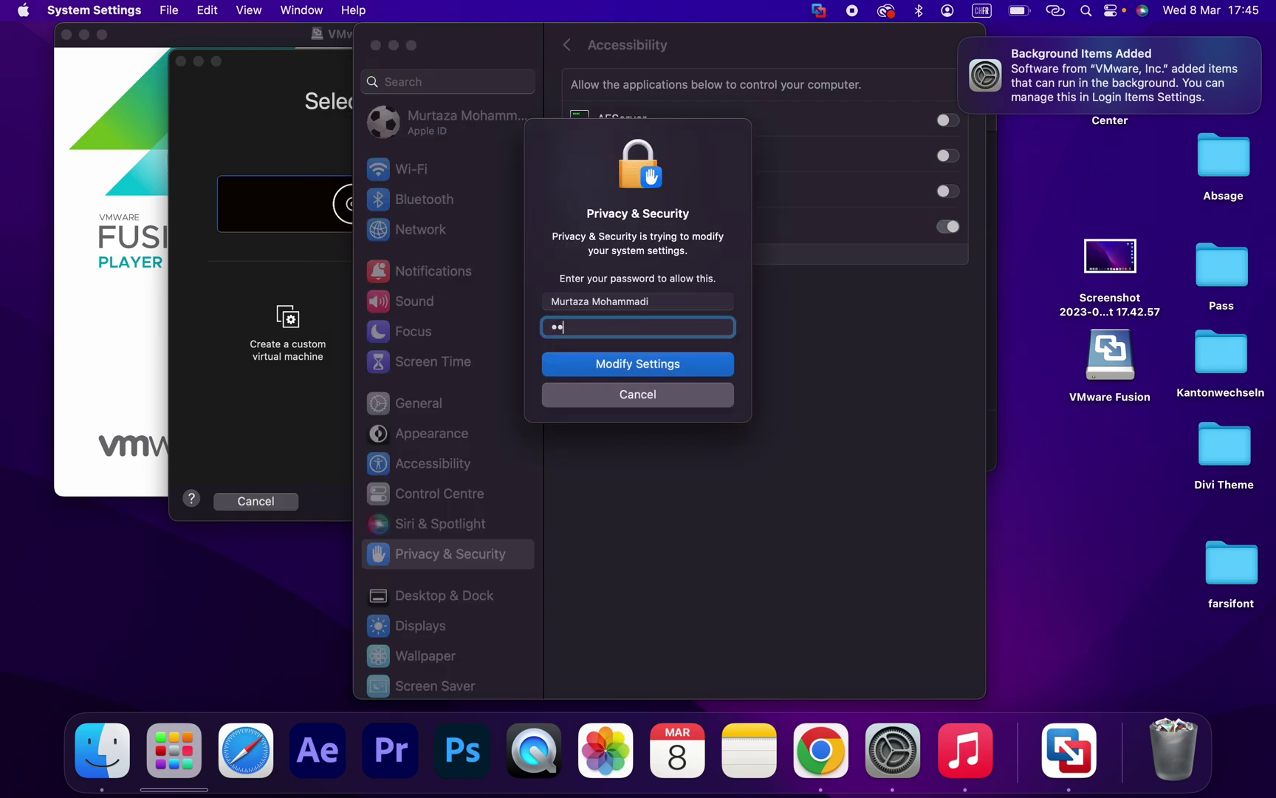
{"action": "type", "text": "•••••"}
{"action": "key", "text": "Return"}
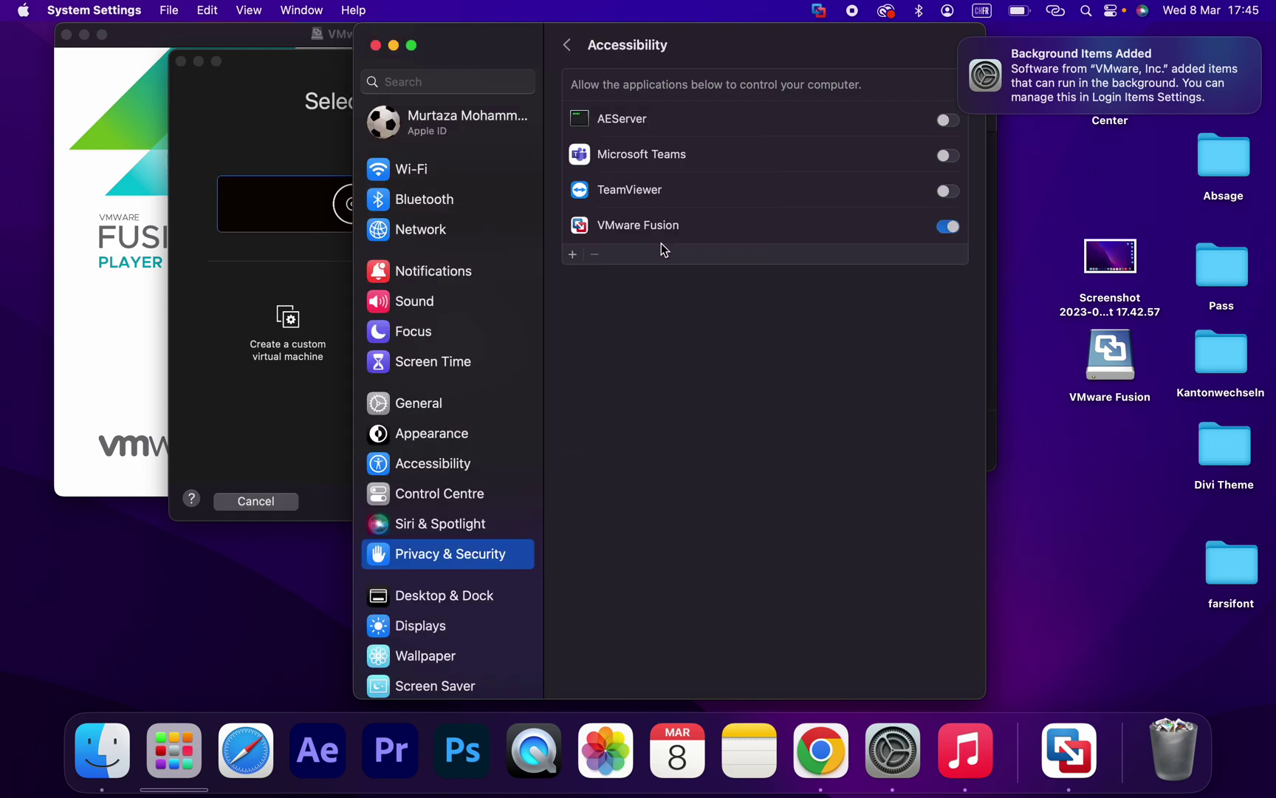
Close System Settings, move the installation method window toward the centre, and dismiss the Background Items notice
{"action": "left_click", "coordinate": [376, 46]}
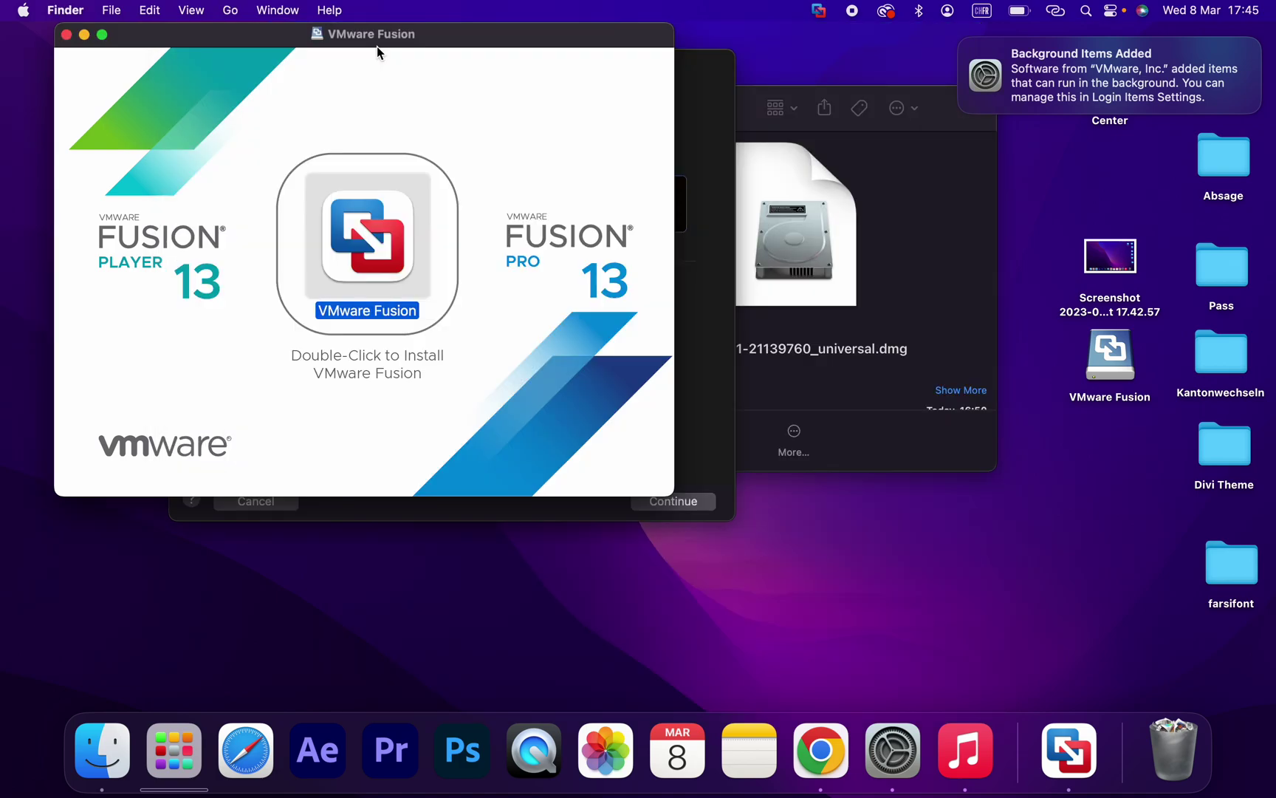
{"action": "left_click", "coordinate": [712, 133]}
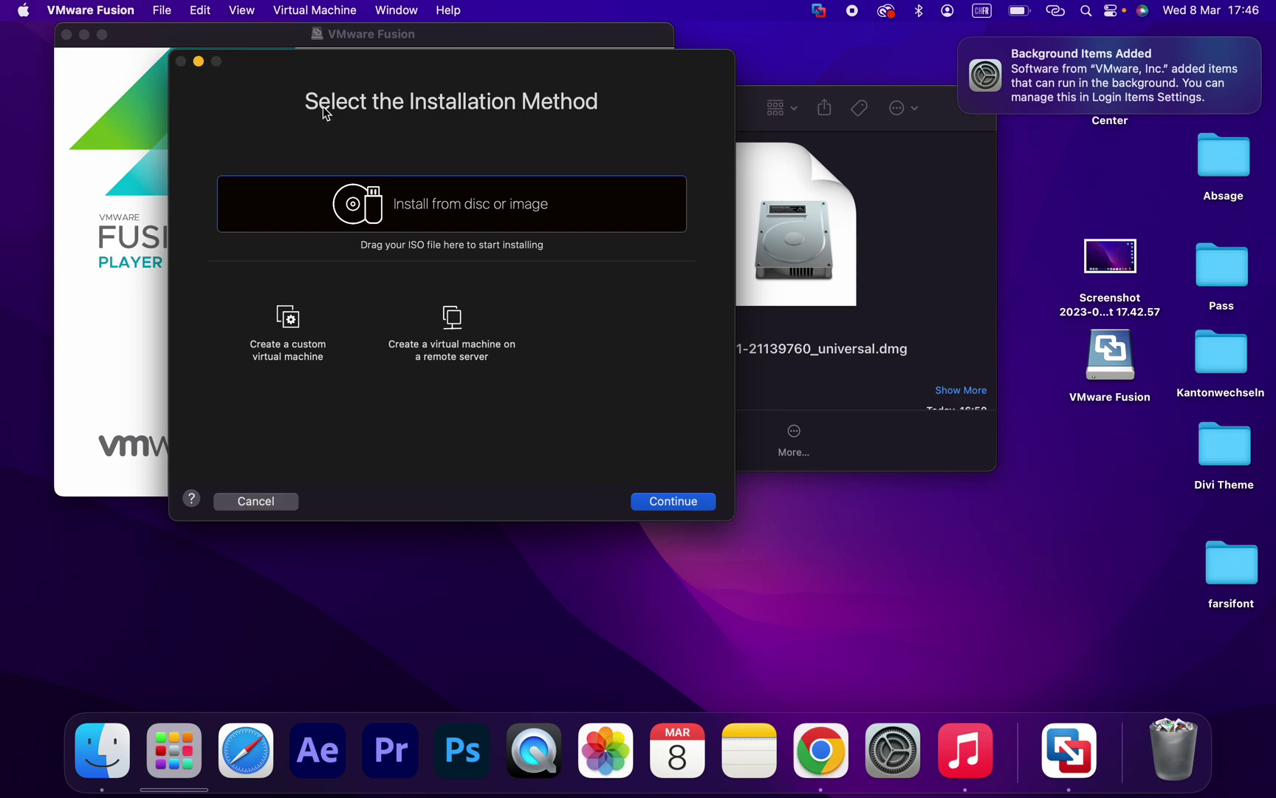
{"action": "left_click_drag", "start_coordinate": [484, 57], "coordinate": [623, 212]}
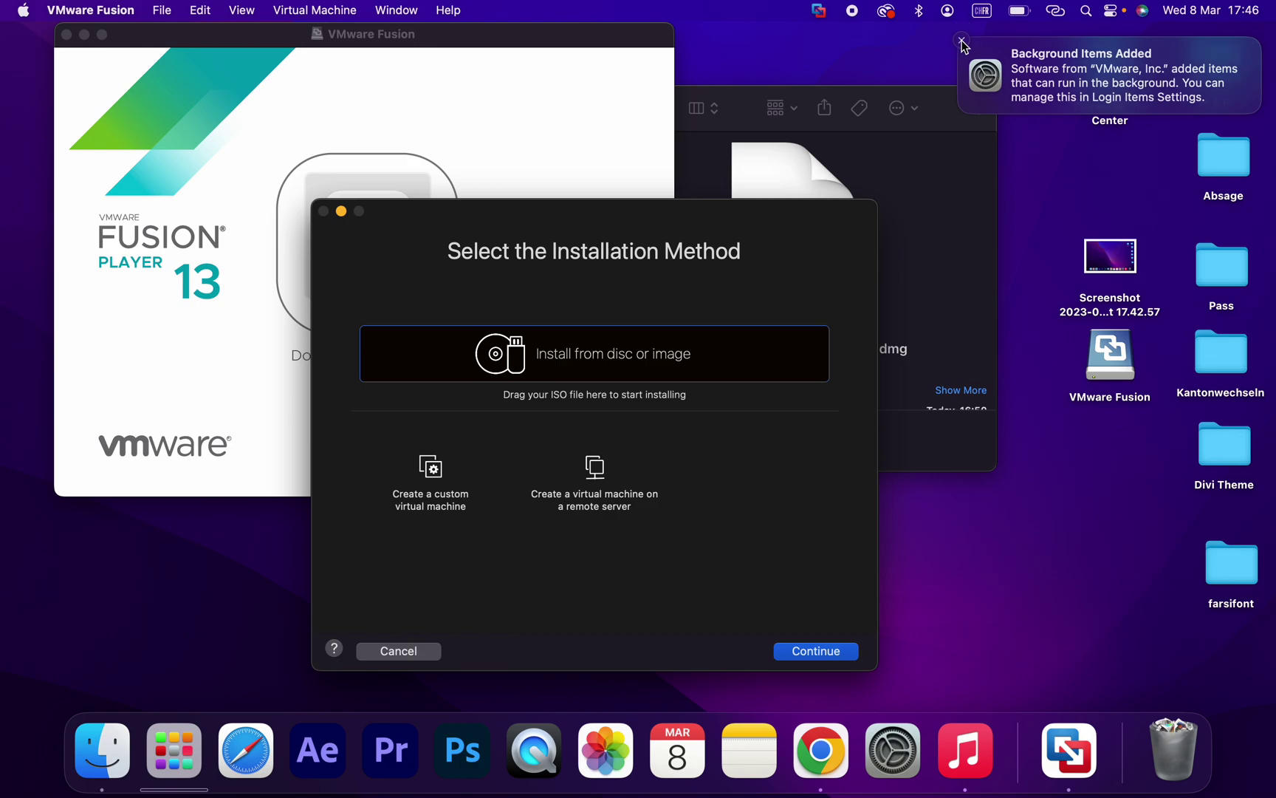
{"action": "left_click", "coordinate": [962, 41]}
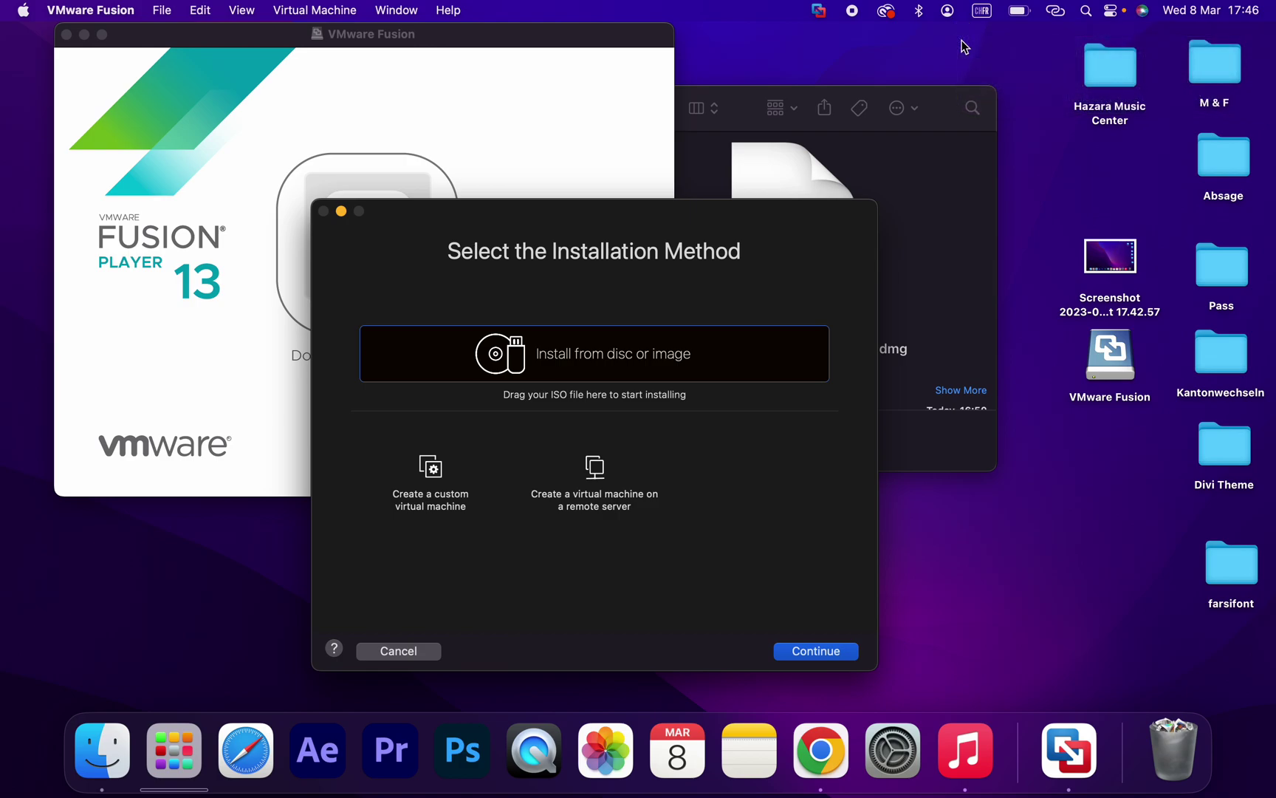